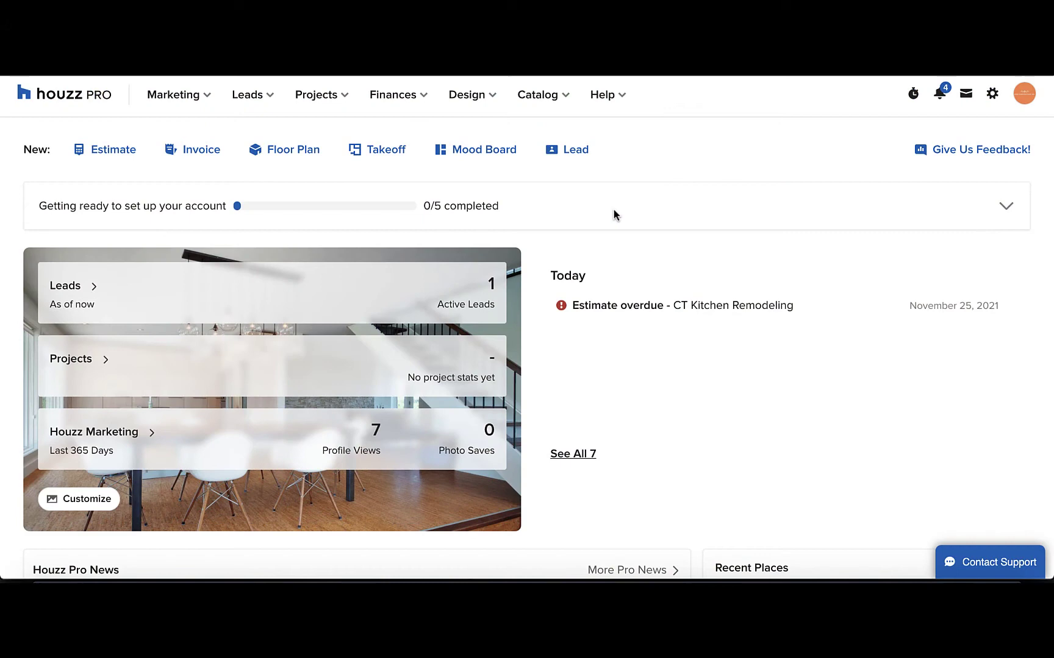
Go to the Tasks list from the Projects menu
{"action": "left_click", "coordinate": [323, 96]}
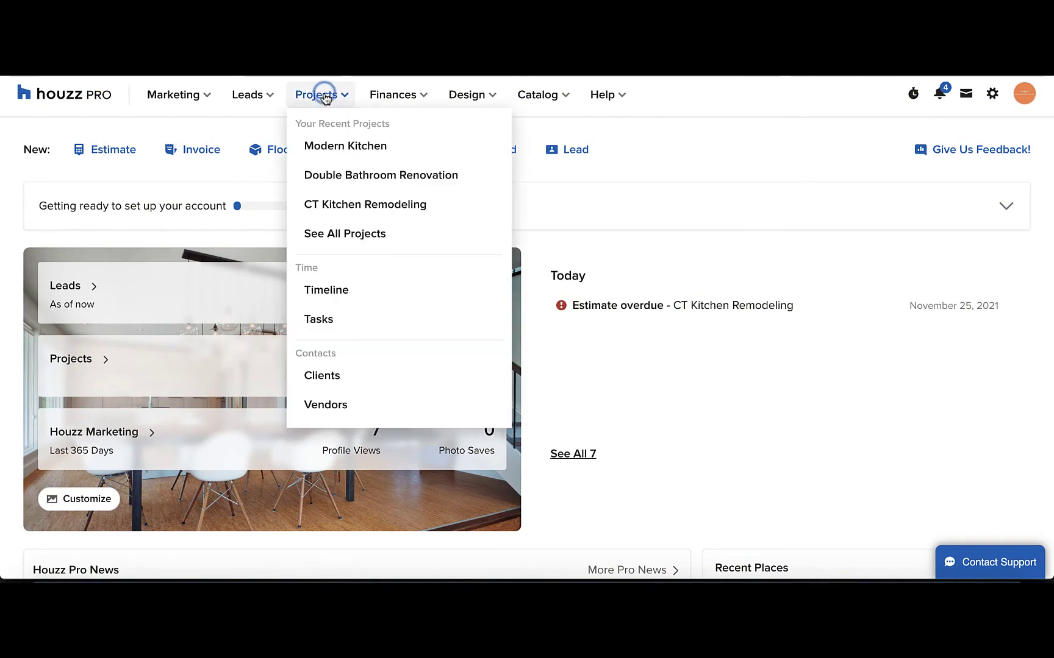
{"action": "left_click", "coordinate": [353, 323]}
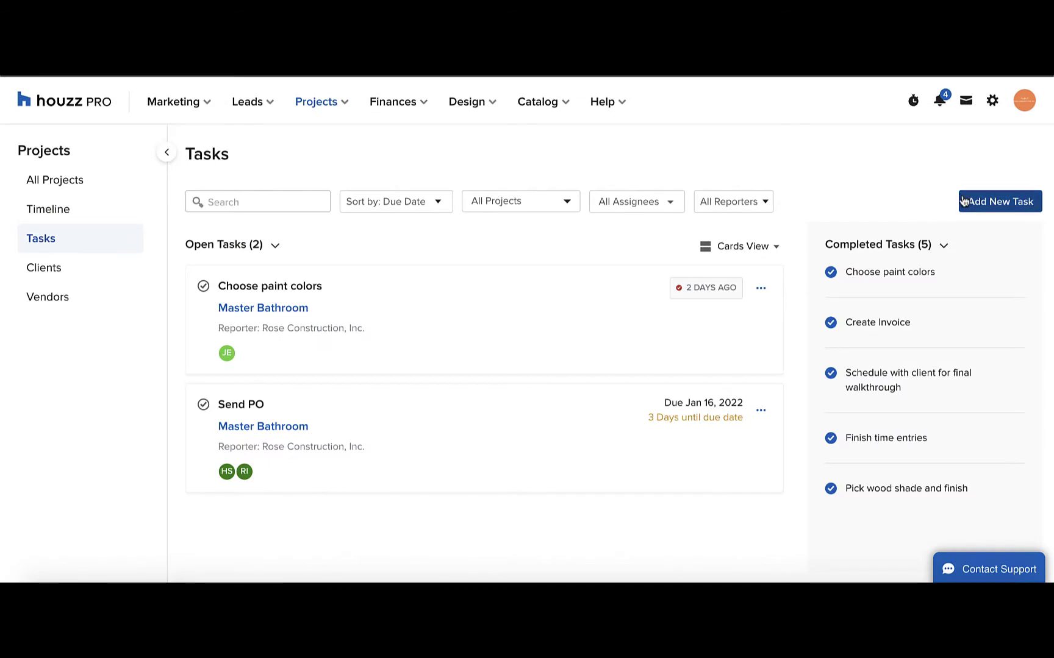
Start task 'Finish time entries' for CT Kitchen Remodeling, due January 19, 2022, shared on timeline
{"action": "left_click", "coordinate": [973, 206]}
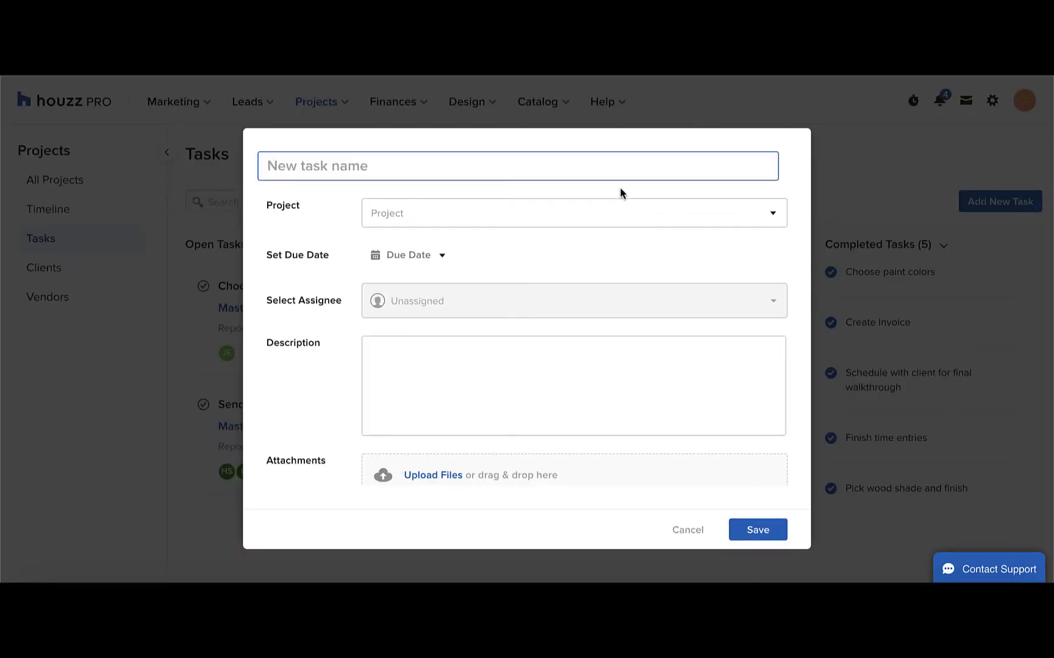
{"action": "type", "text": "Finish "}
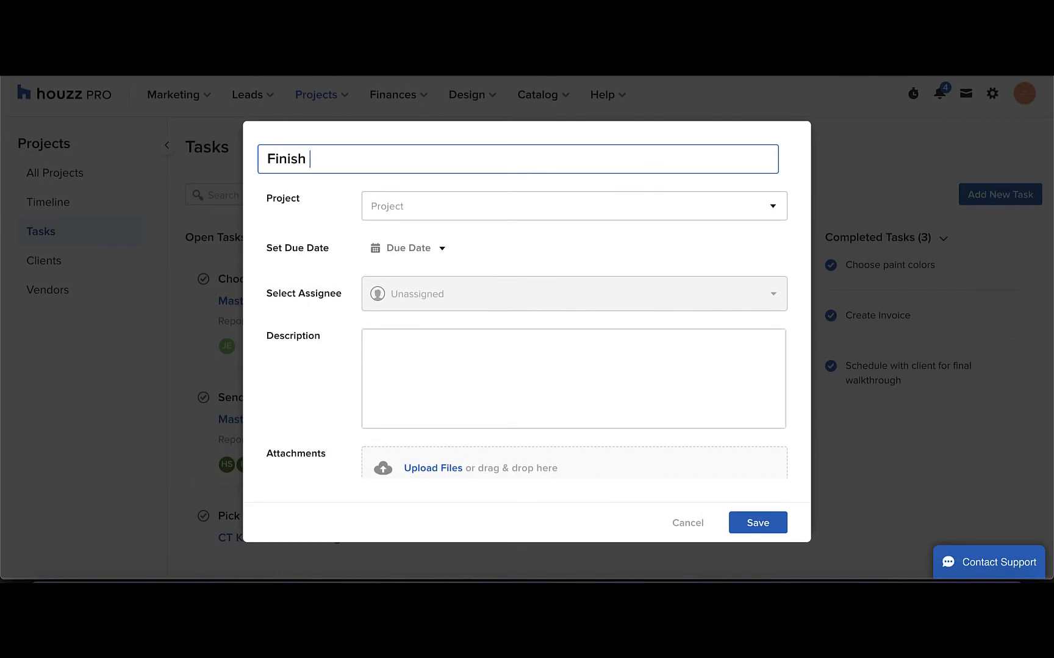
{"action": "type", "text": "time entries"}
{"action": "left_click", "coordinate": [738, 203]}
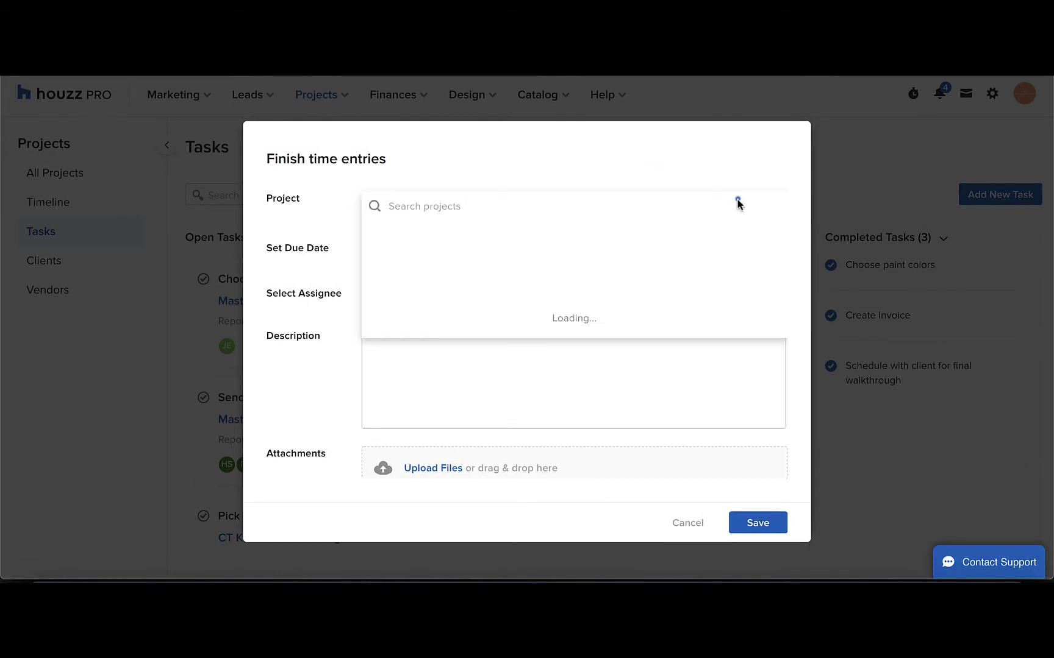
{"action": "left_click", "coordinate": [499, 237]}
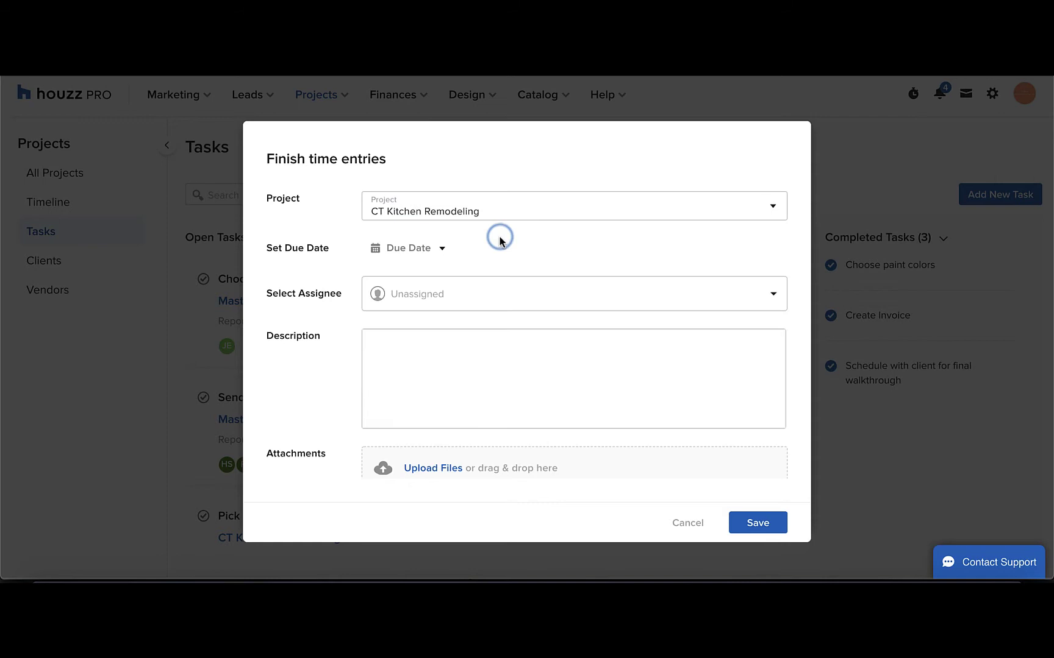
{"action": "left_click", "coordinate": [408, 246]}
{"action": "left_click", "coordinate": [454, 394]}
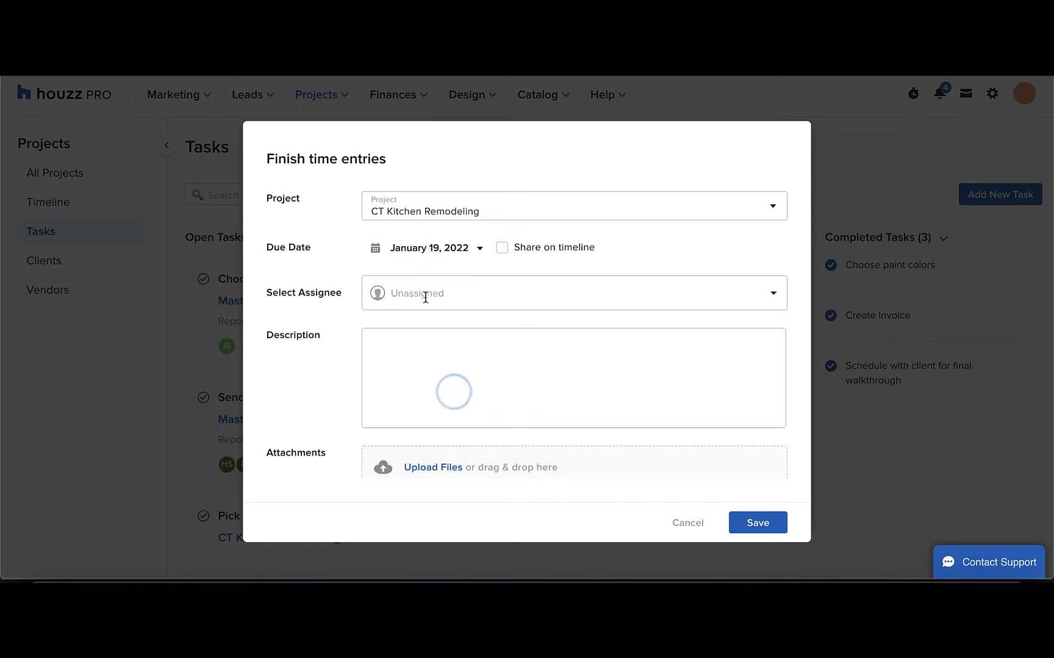
{"action": "left_click", "coordinate": [502, 248]}
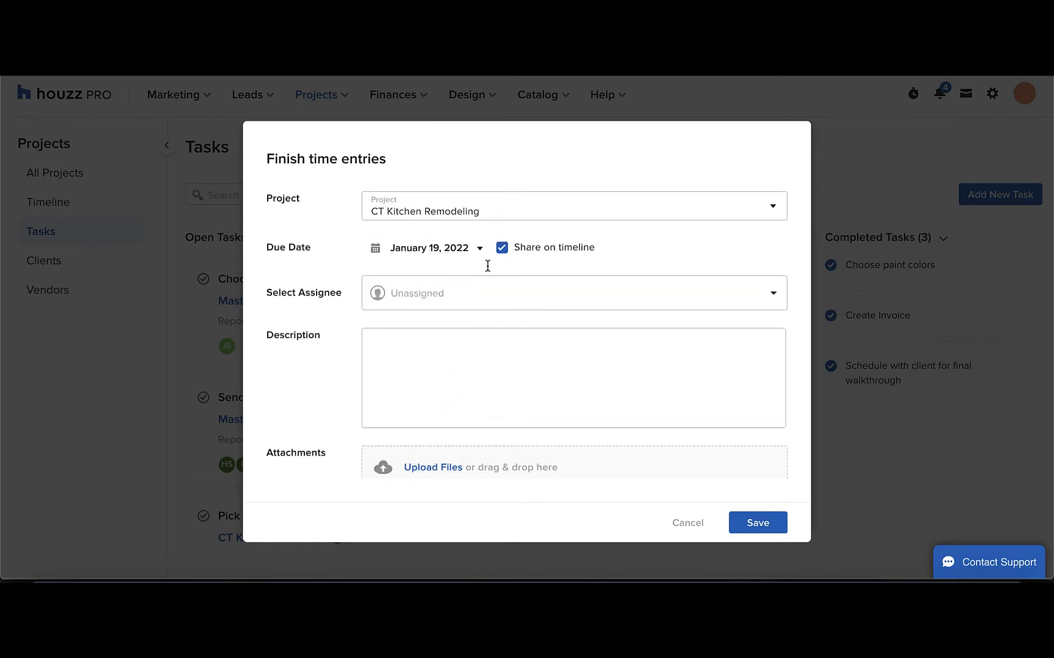
Assign the team member and add bold-italic description 'Finish detailed time entries and submit them'
{"action": "left_click", "coordinate": [457, 293]}
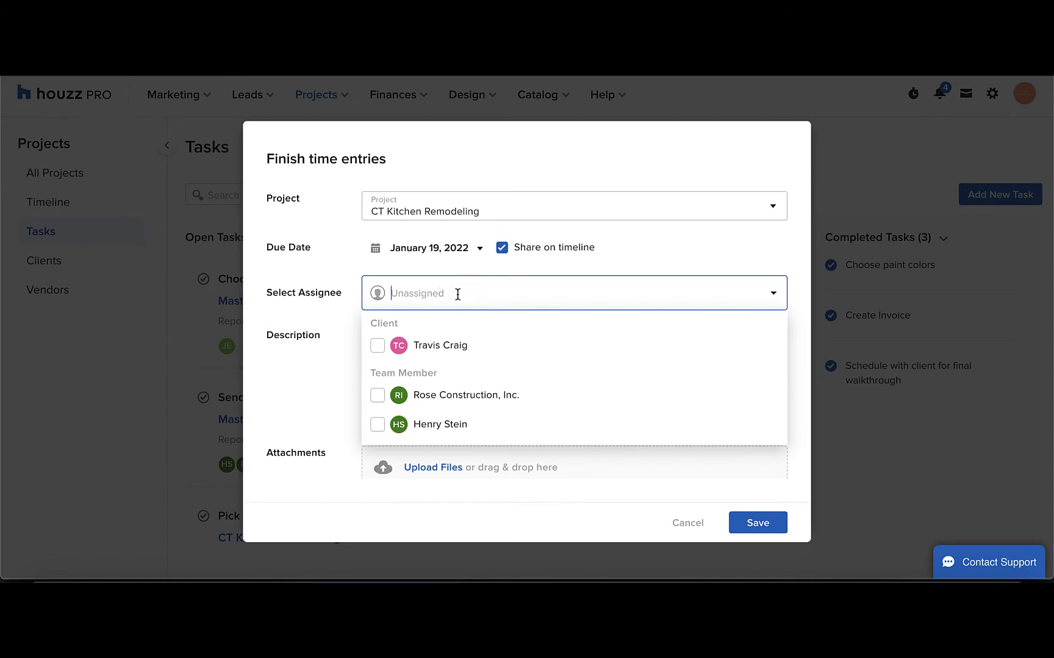
{"action": "left_click", "coordinate": [444, 425]}
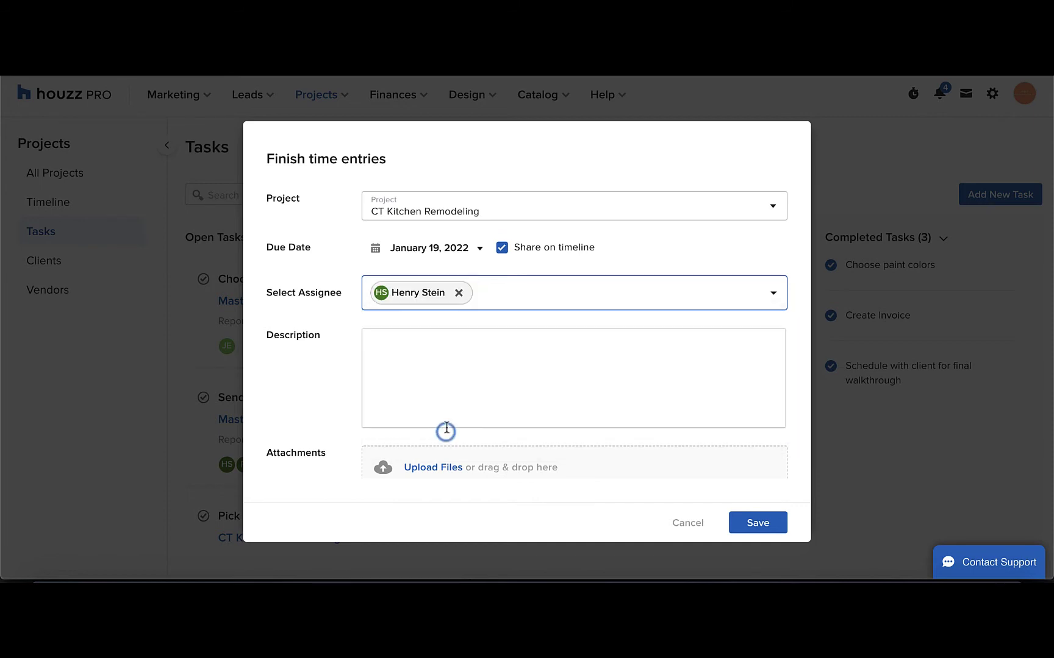
{"action": "left_click", "coordinate": [443, 389]}
{"action": "type", "text": "Finish detailed time"}
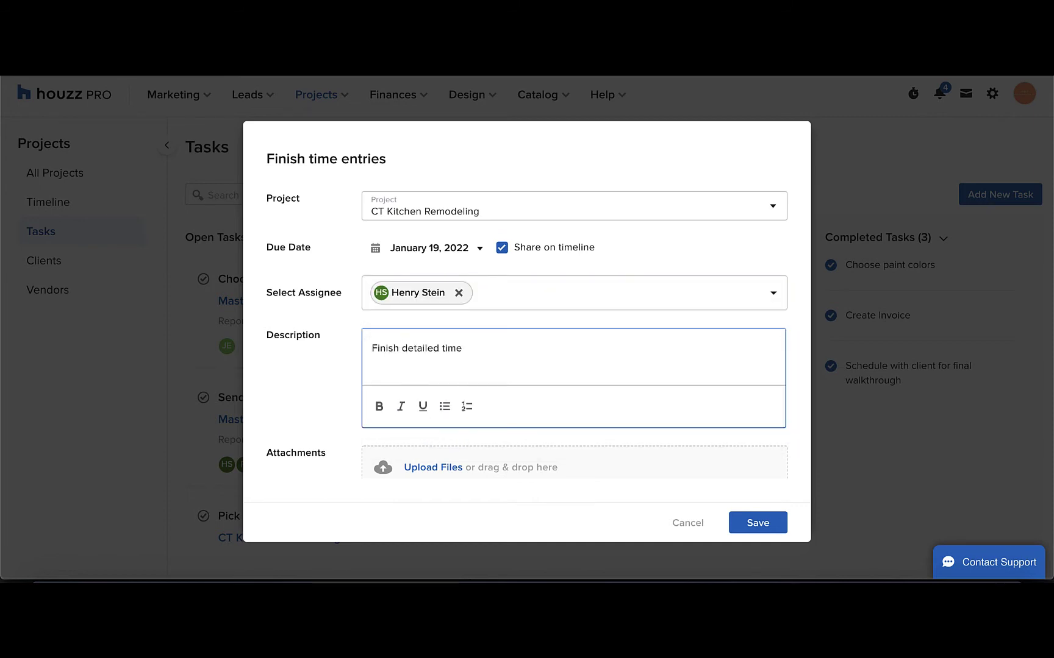
{"action": "type", "text": " entries and submit them"}
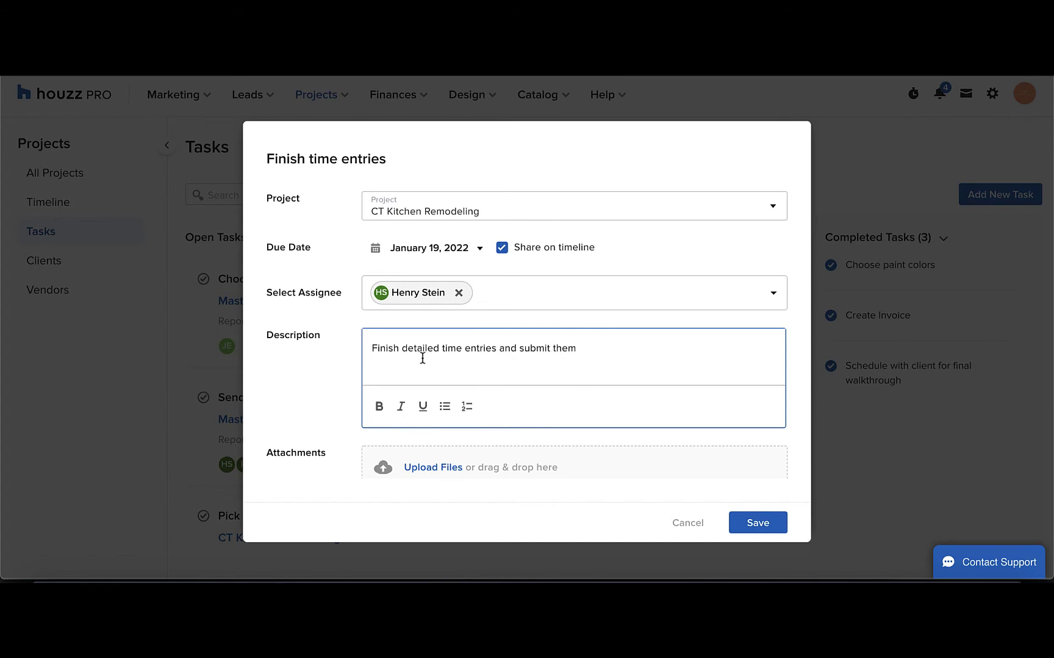
{"action": "triple_click", "coordinate": [421, 356]}
{"action": "left_click", "coordinate": [378, 406]}
{"action": "left_click", "coordinate": [405, 407]}
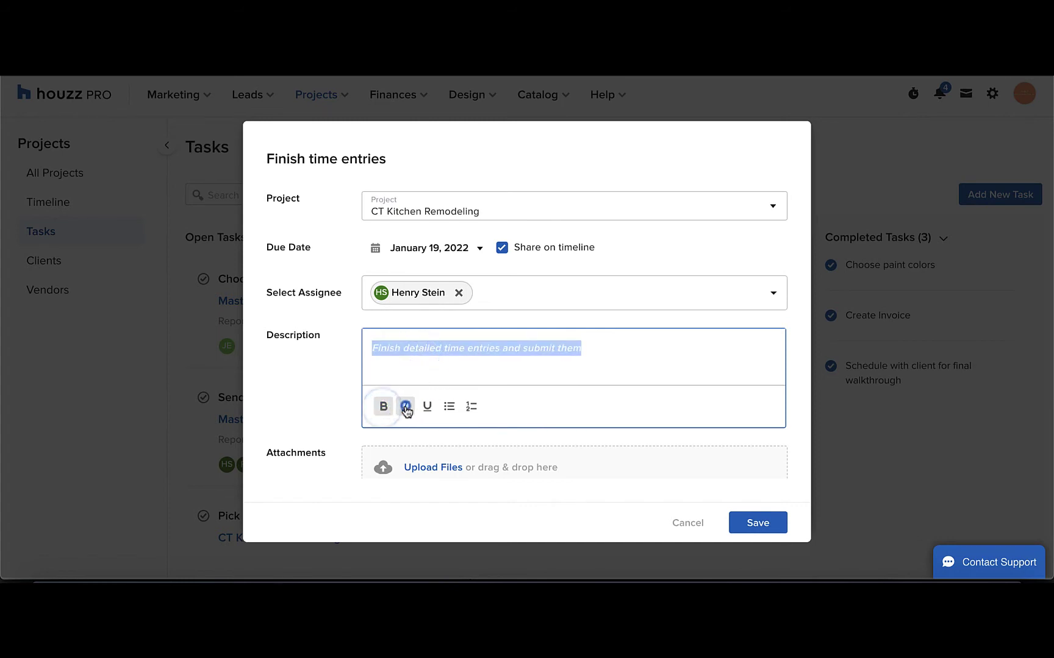
Attach the image Agenda (2).png to the task
{"action": "scroll", "coordinate": [404, 374], "scroll_direction": "down", "scroll_amount": 1}
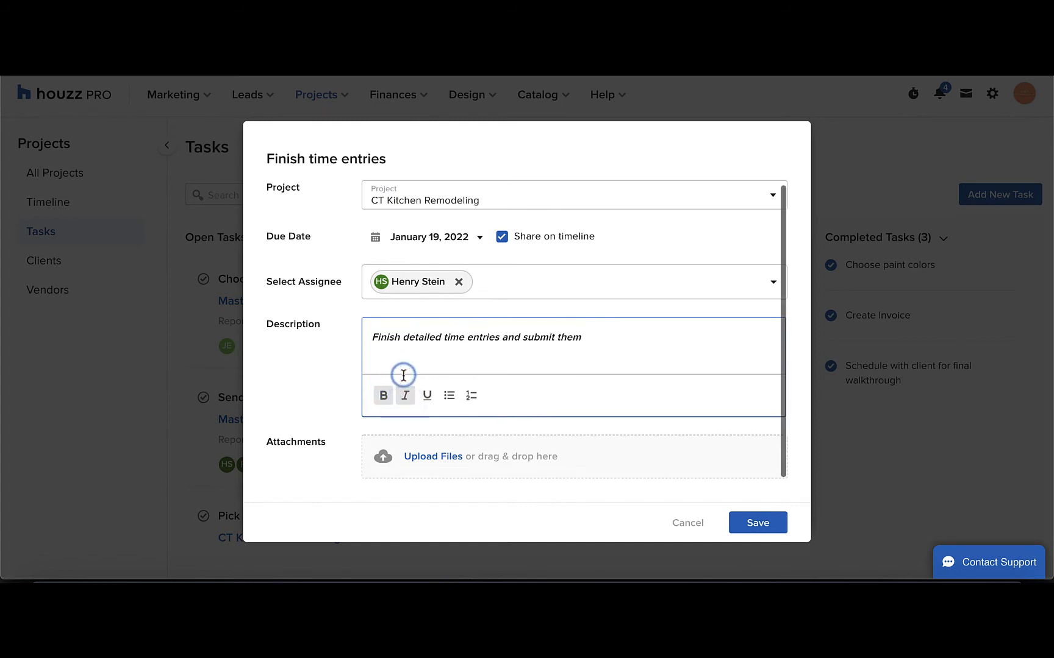
{"action": "left_click", "coordinate": [421, 458]}
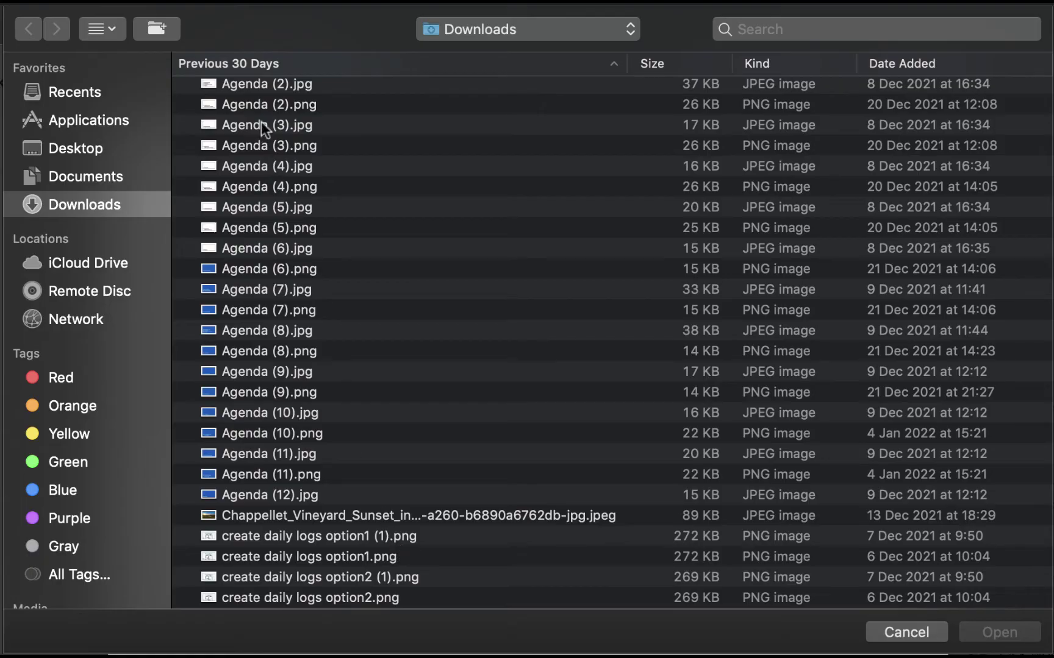
{"action": "left_click", "coordinate": [253, 105]}
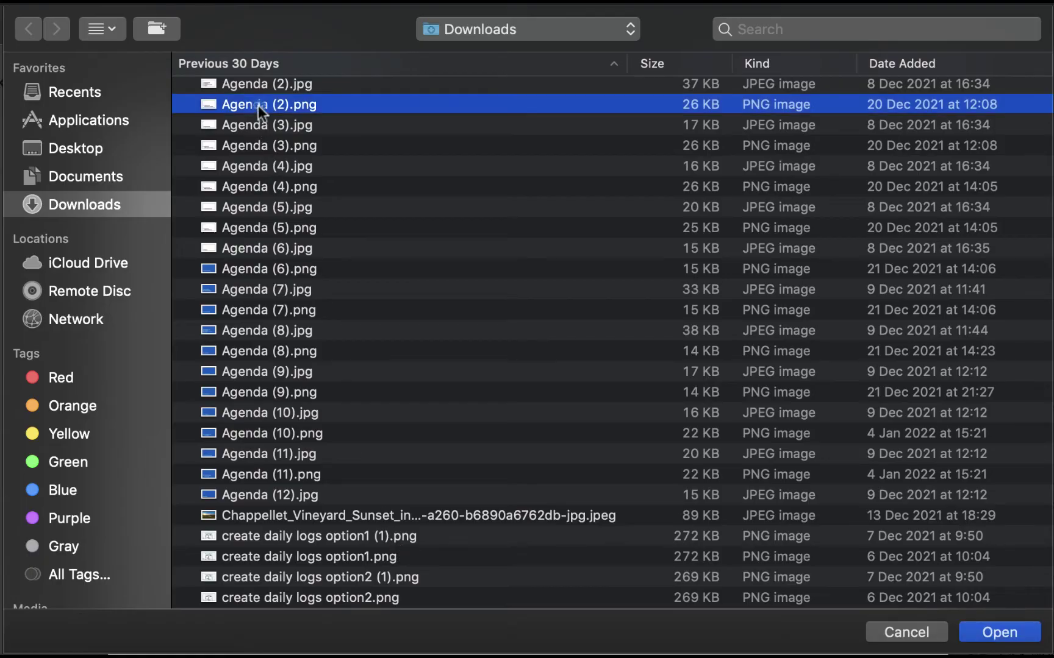
{"action": "left_click", "coordinate": [974, 637]}
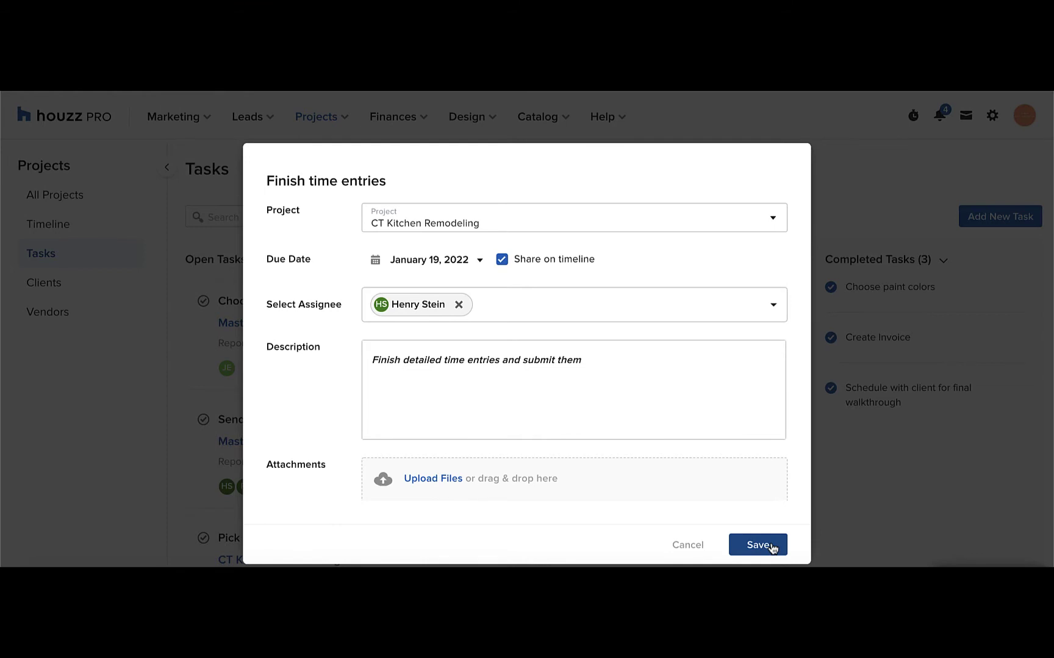
{"action": "left_click", "coordinate": [758, 545]}
{"action": "scroll", "coordinate": [483, 452], "scroll_direction": "down", "scroll_amount": 3}
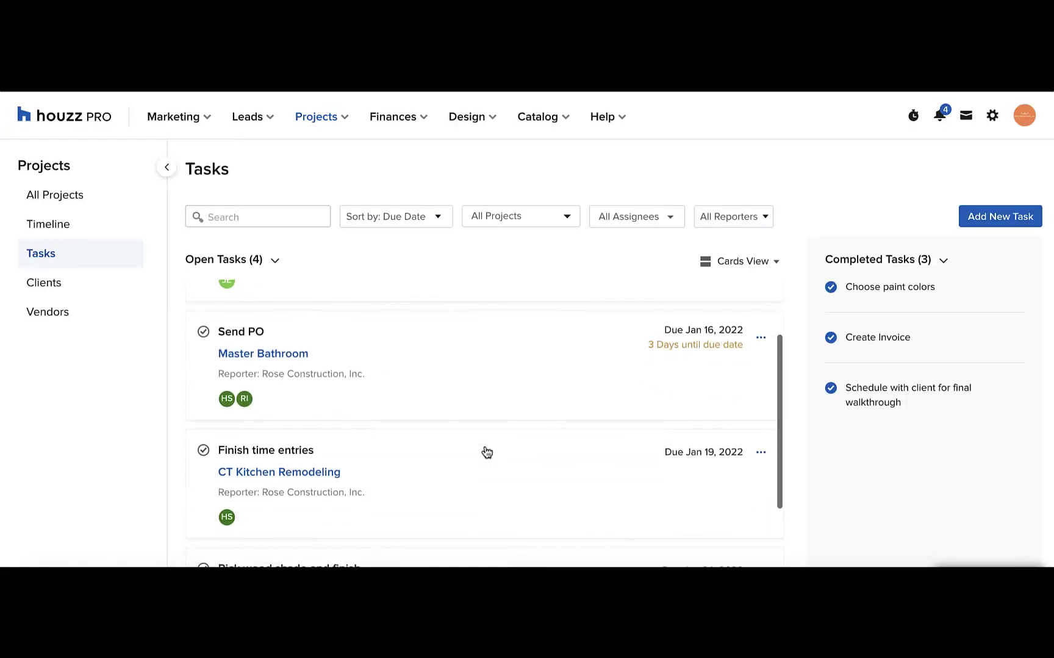
{"action": "scroll", "coordinate": [486, 452], "scroll_direction": "down", "scroll_amount": 1}
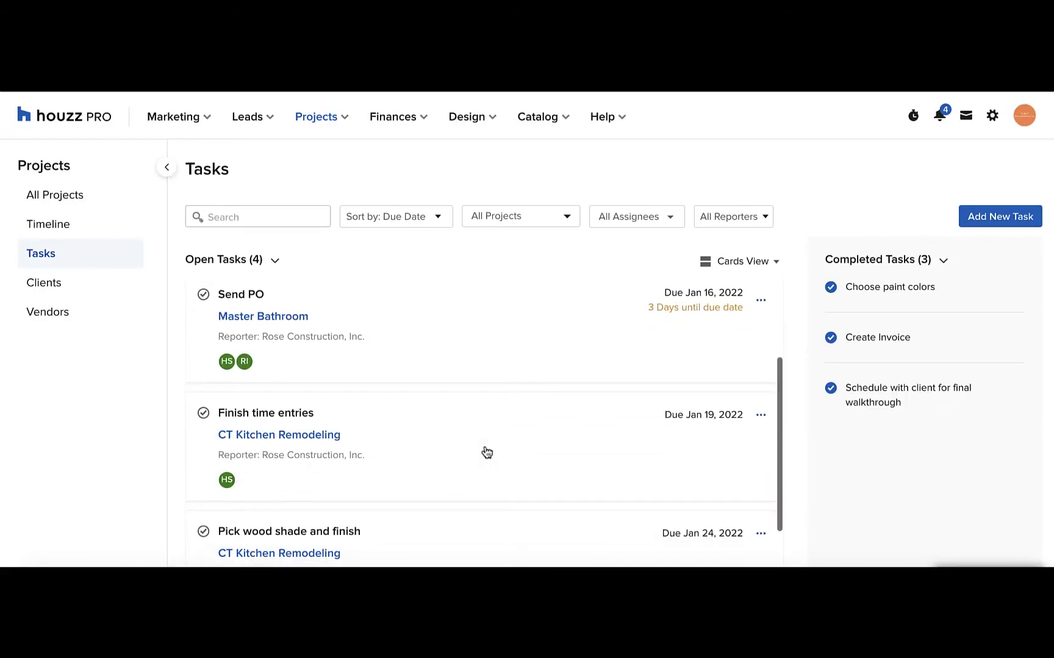
{"action": "left_click", "coordinate": [486, 452]}
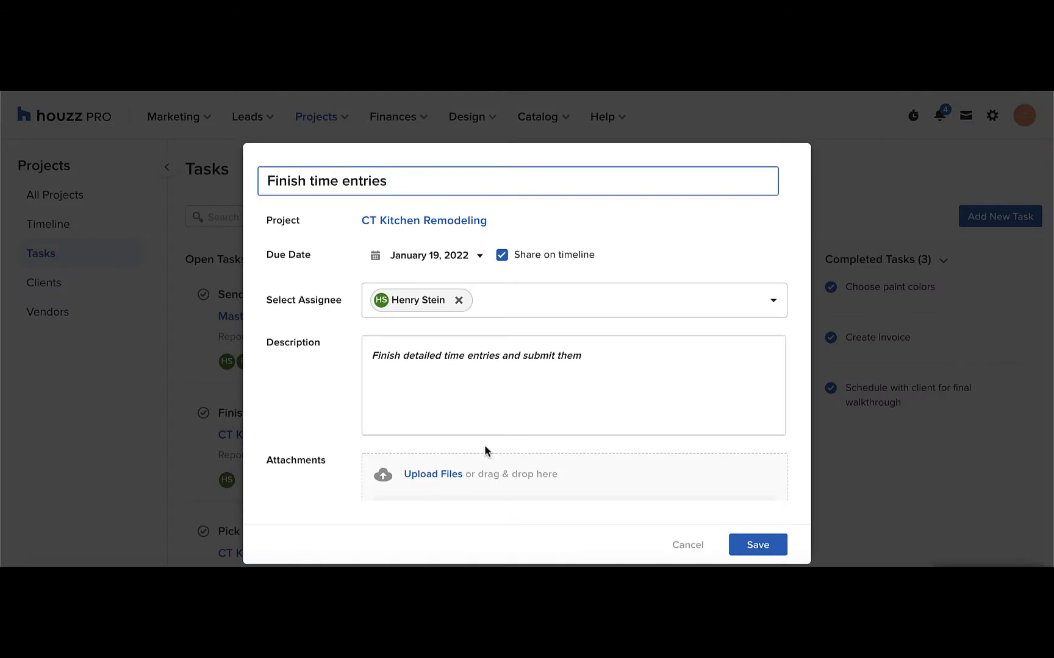
{"action": "scroll", "coordinate": [486, 450], "scroll_direction": "down", "scroll_amount": 2}
{"action": "scroll", "coordinate": [485, 450], "scroll_direction": "up", "scroll_amount": 2}
{"action": "left_click", "coordinate": [678, 552]}
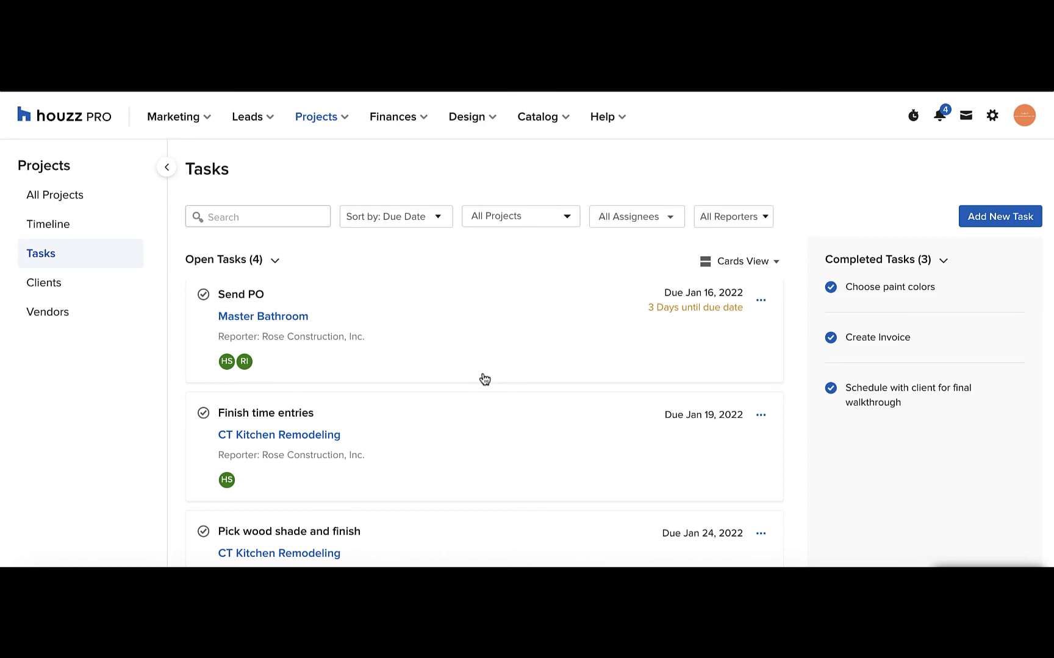
{"action": "scroll", "coordinate": [485, 379], "scroll_direction": "down", "scroll_amount": 2}
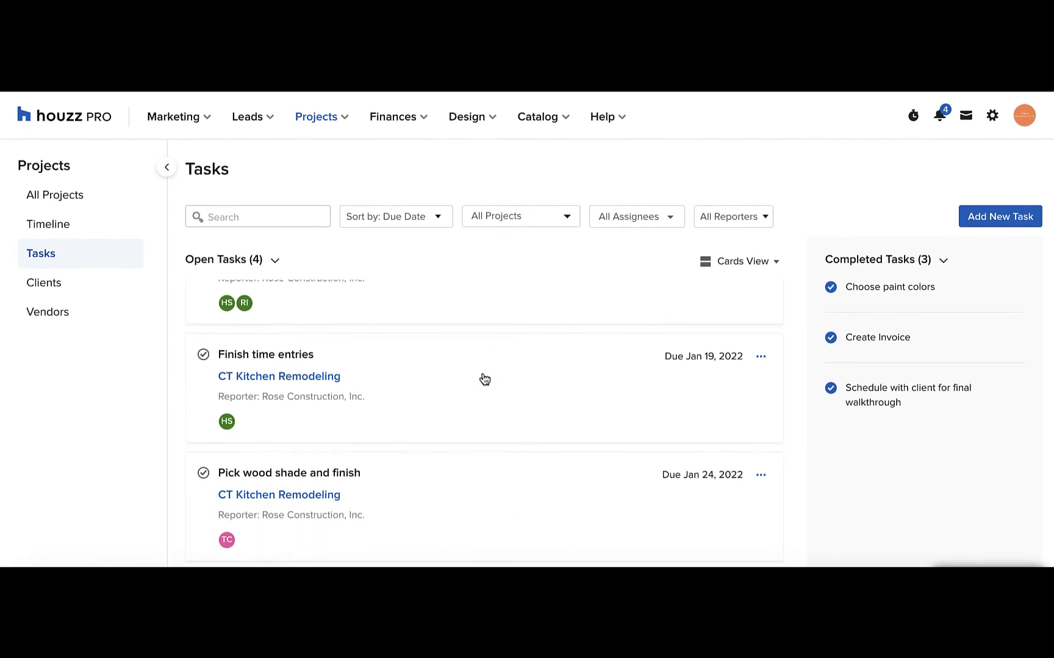
{"action": "scroll", "coordinate": [485, 379], "scroll_direction": "up", "scroll_amount": 3}
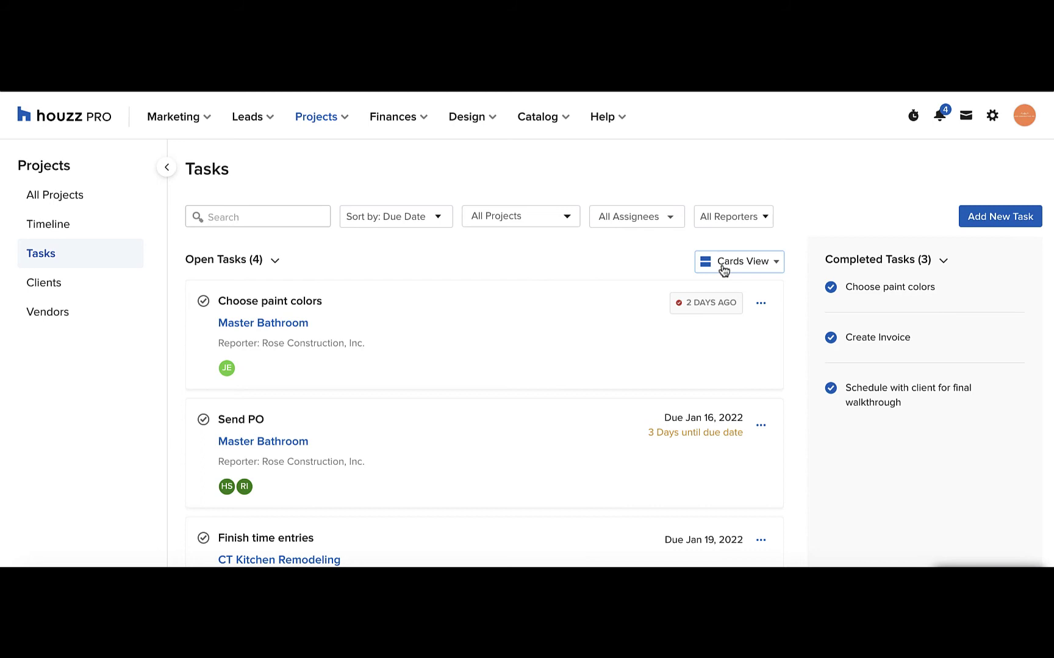
{"action": "left_click", "coordinate": [724, 271]}
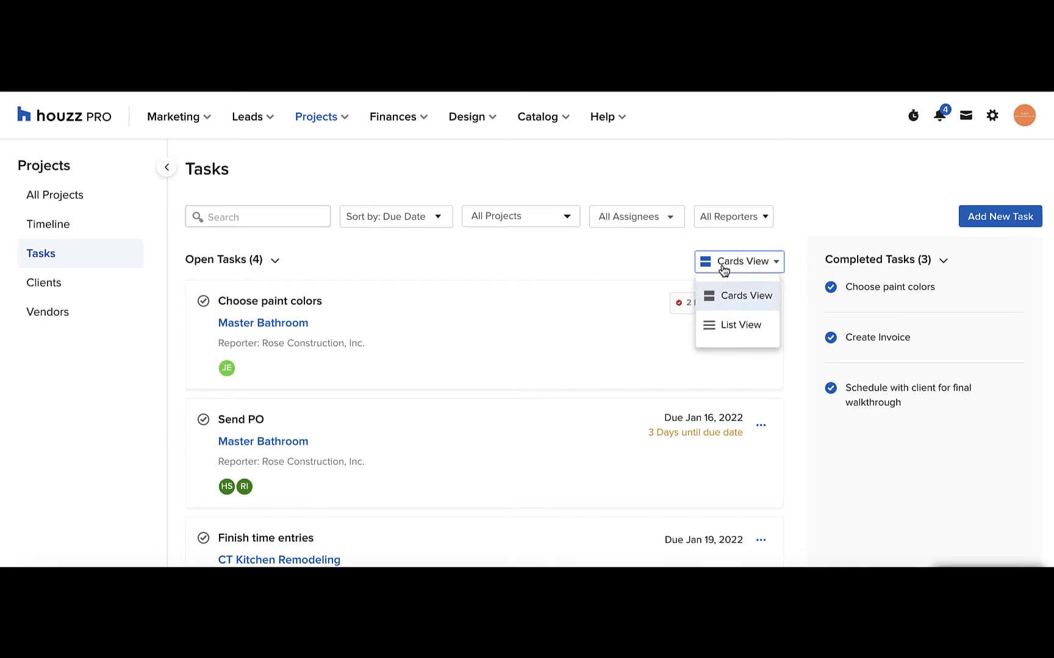
{"action": "left_click", "coordinate": [742, 326]}
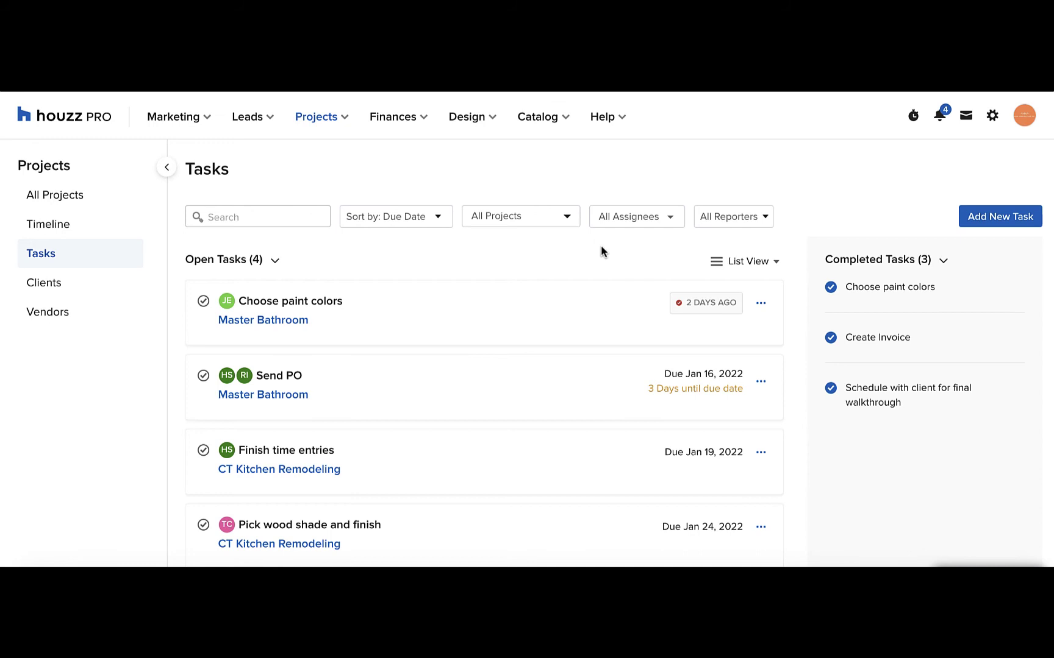
{"action": "left_click", "coordinate": [751, 262]}
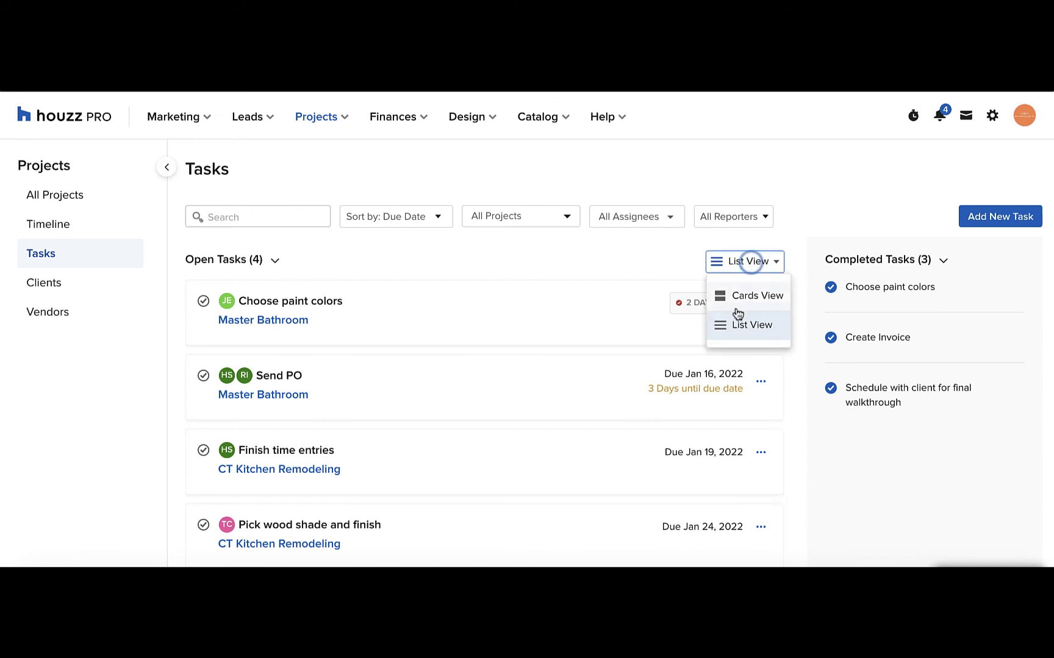
{"action": "left_click", "coordinate": [738, 300]}
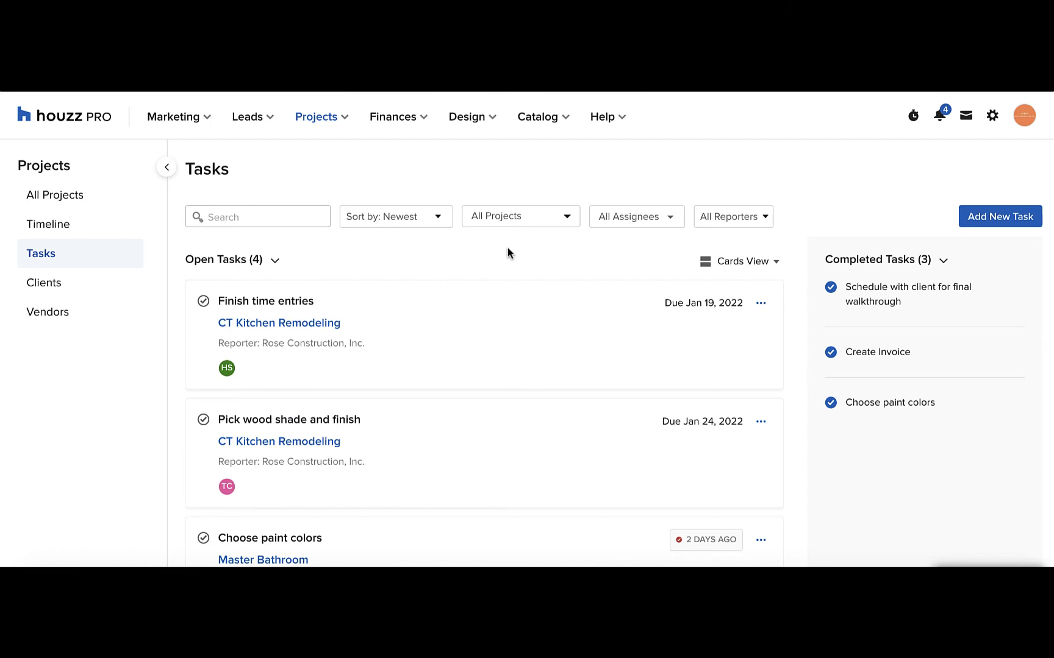
Filter the Tasks list to the CT Kitchen Remodeling project
{"action": "left_click", "coordinate": [537, 220]}
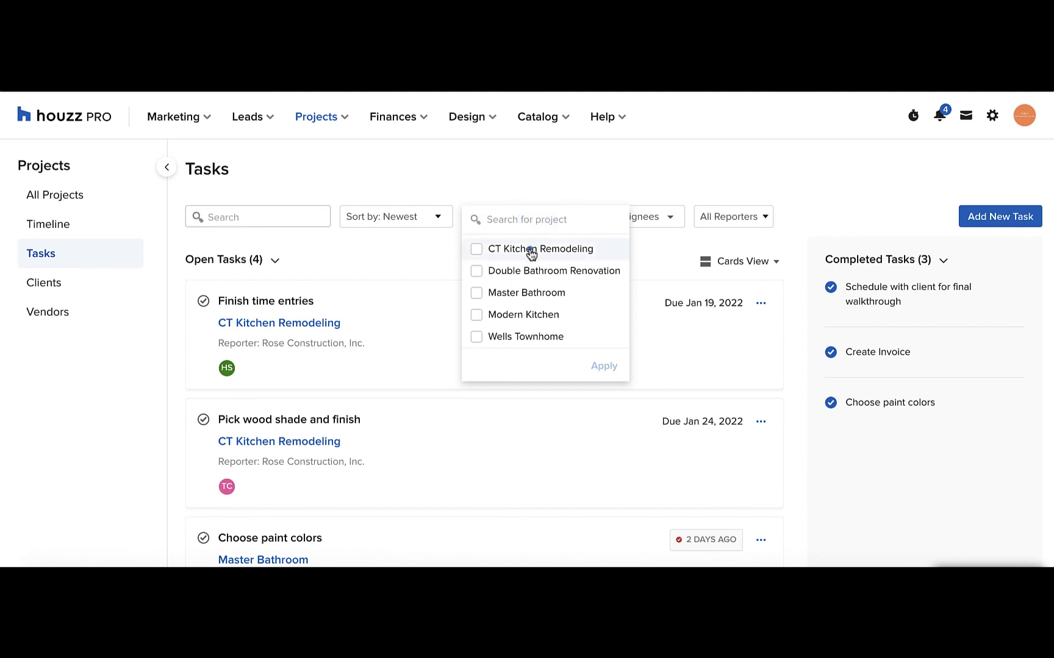
{"action": "left_click", "coordinate": [530, 248]}
{"action": "left_click", "coordinate": [618, 374]}
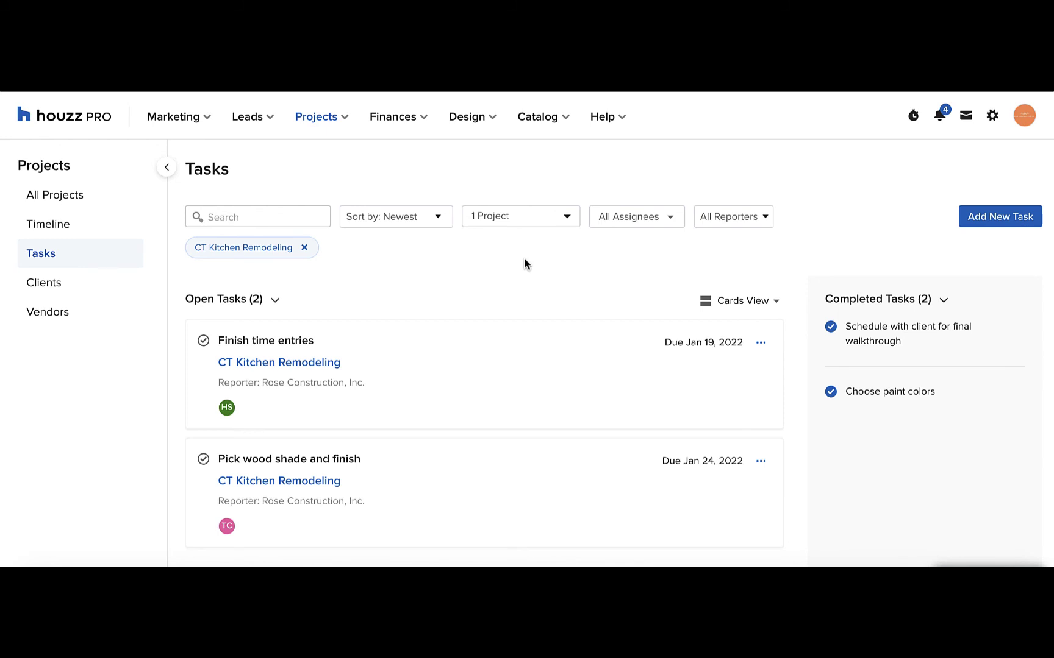
Clear the project filter so tasks from all projects show again
{"action": "left_click", "coordinate": [531, 216]}
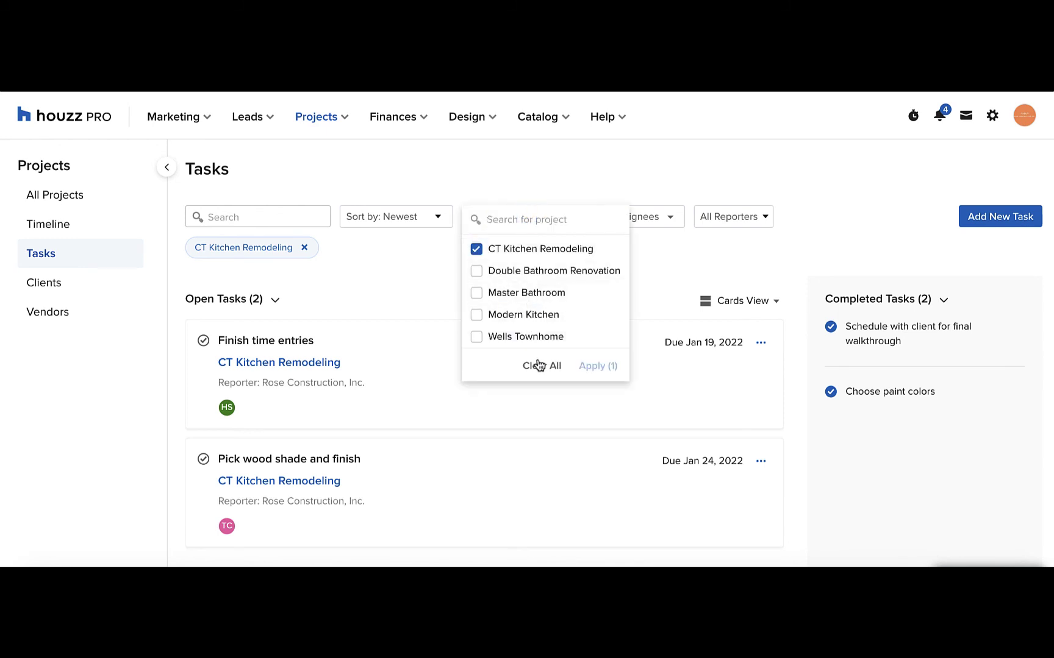
{"action": "left_click", "coordinate": [537, 364]}
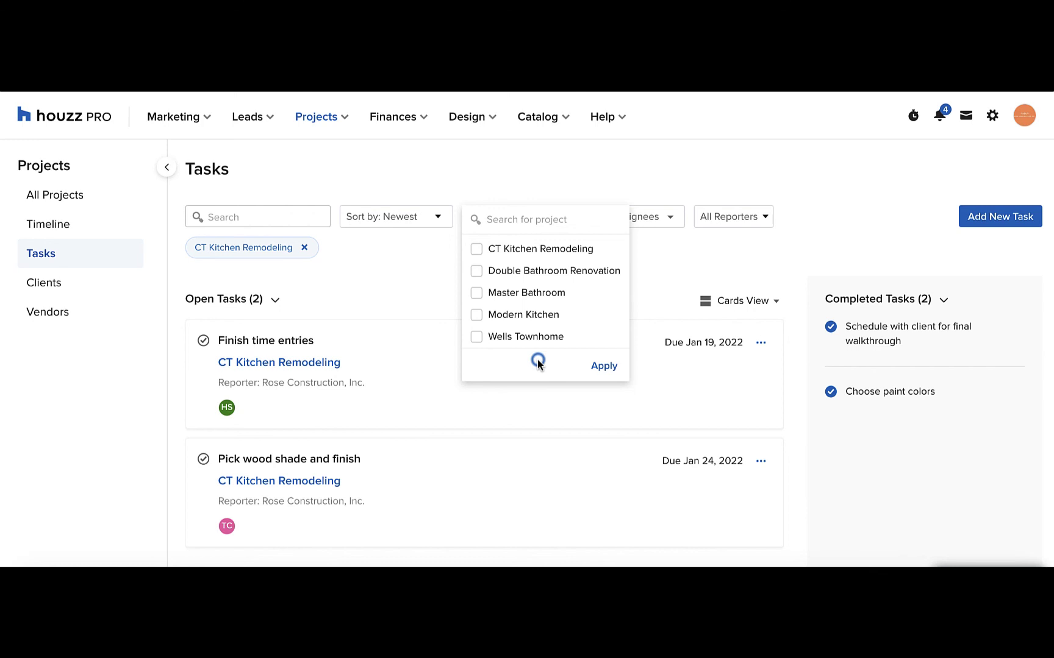
{"action": "left_click", "coordinate": [602, 366]}
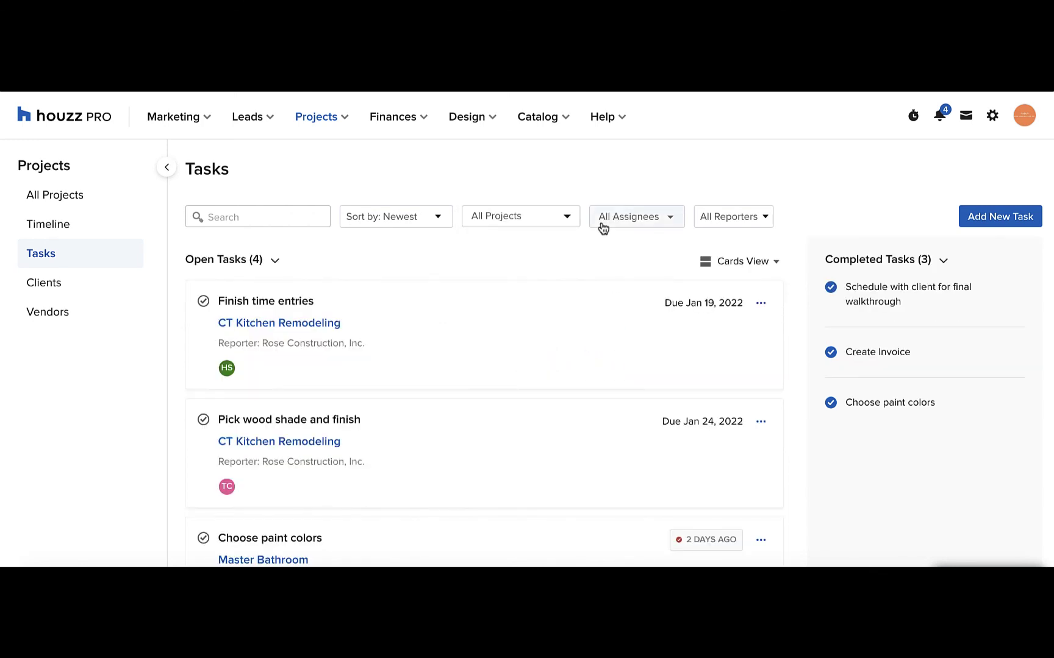
Filter the tasks to the team-member assignee, then close the assignee choices
{"action": "left_click", "coordinate": [603, 226]}
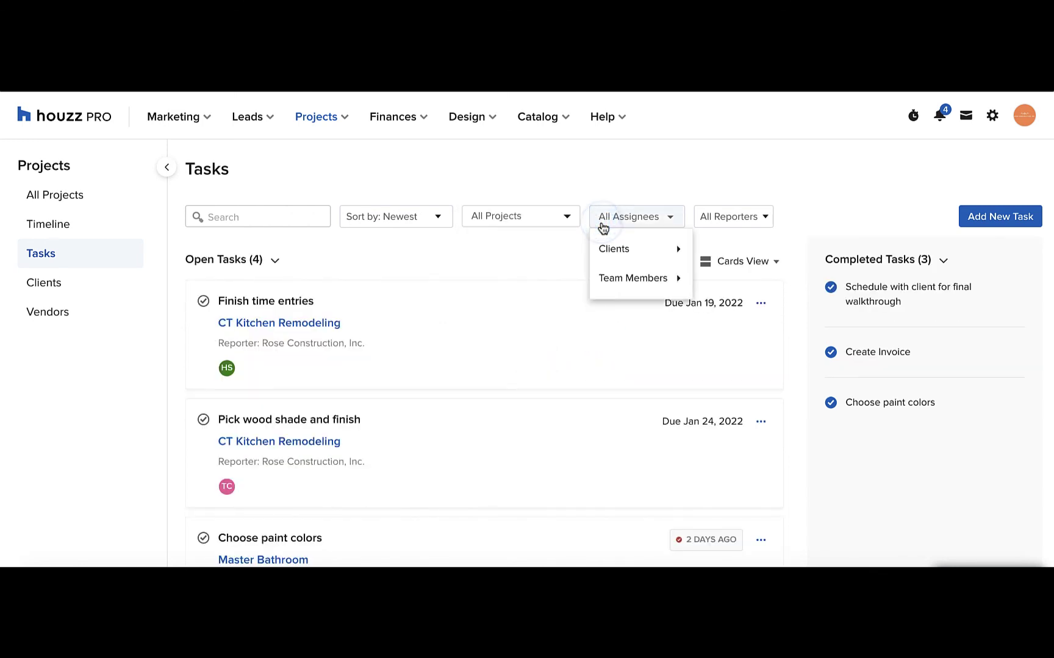
{"action": "mouse_move", "coordinate": [616, 283]}
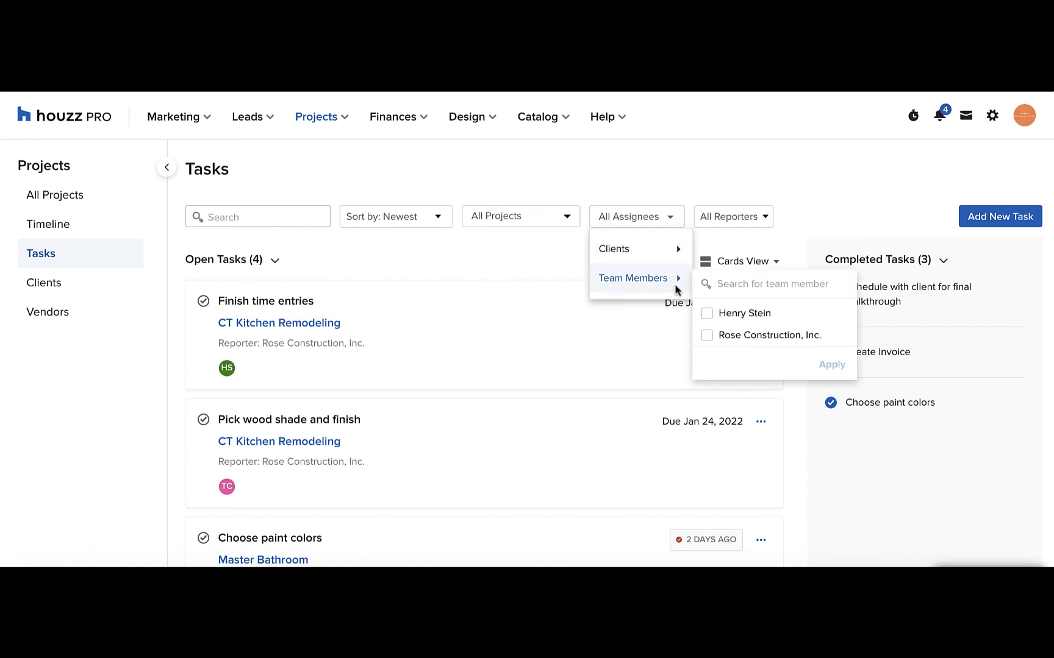
{"action": "left_click", "coordinate": [724, 317]}
{"action": "left_click", "coordinate": [817, 365]}
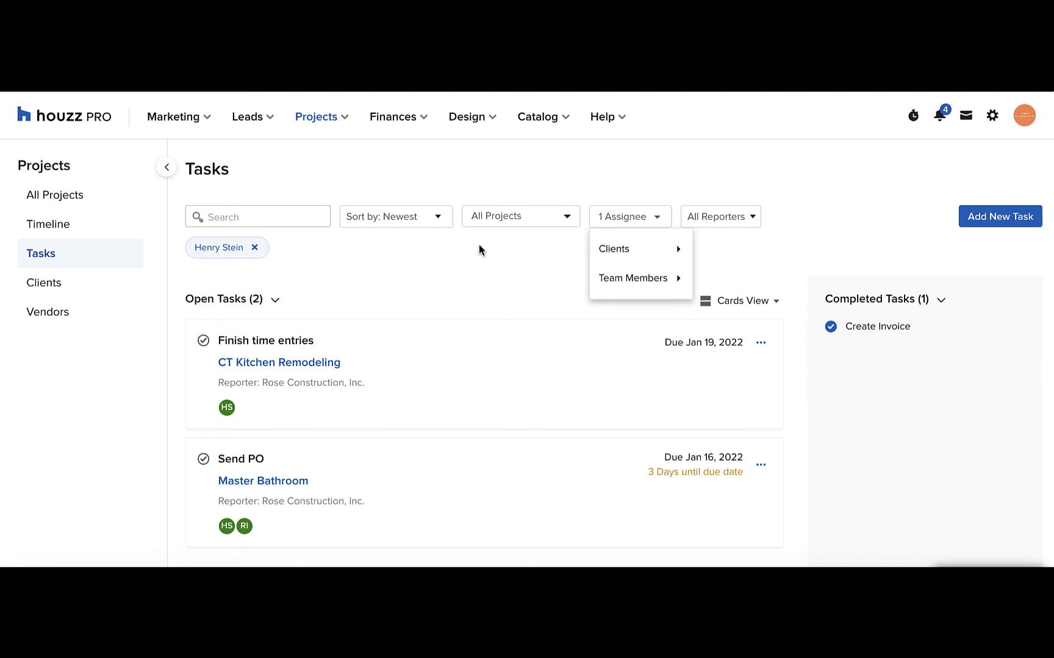
{"action": "left_click", "coordinate": [478, 244]}
{"action": "left_click", "coordinate": [422, 238]}
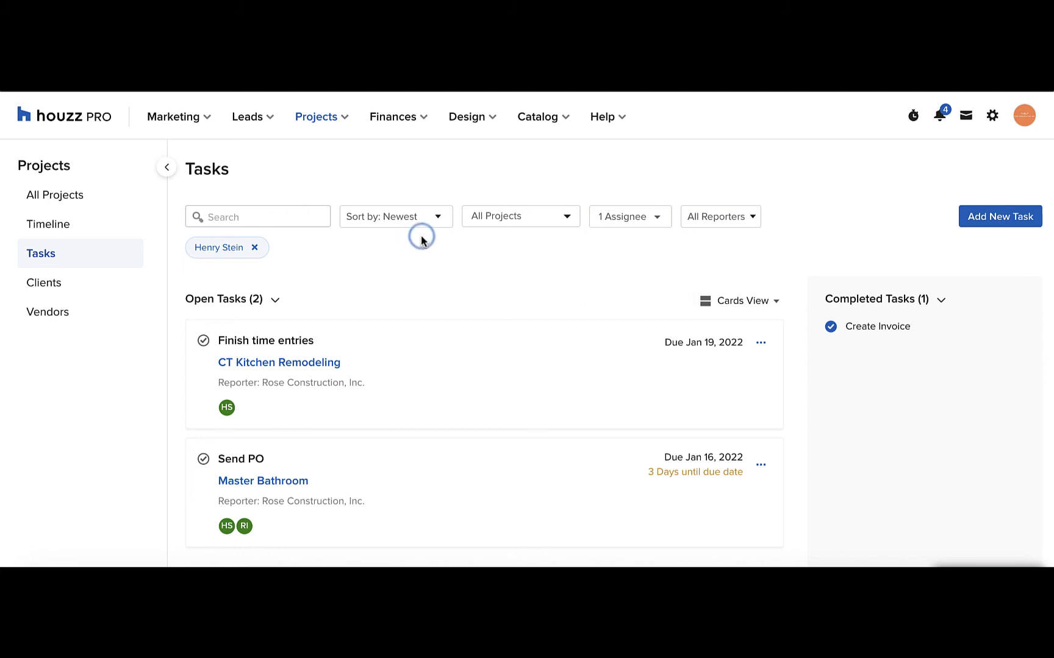
Remove the assignee filter chip and mark the Send PO task done
{"action": "left_click", "coordinate": [255, 247]}
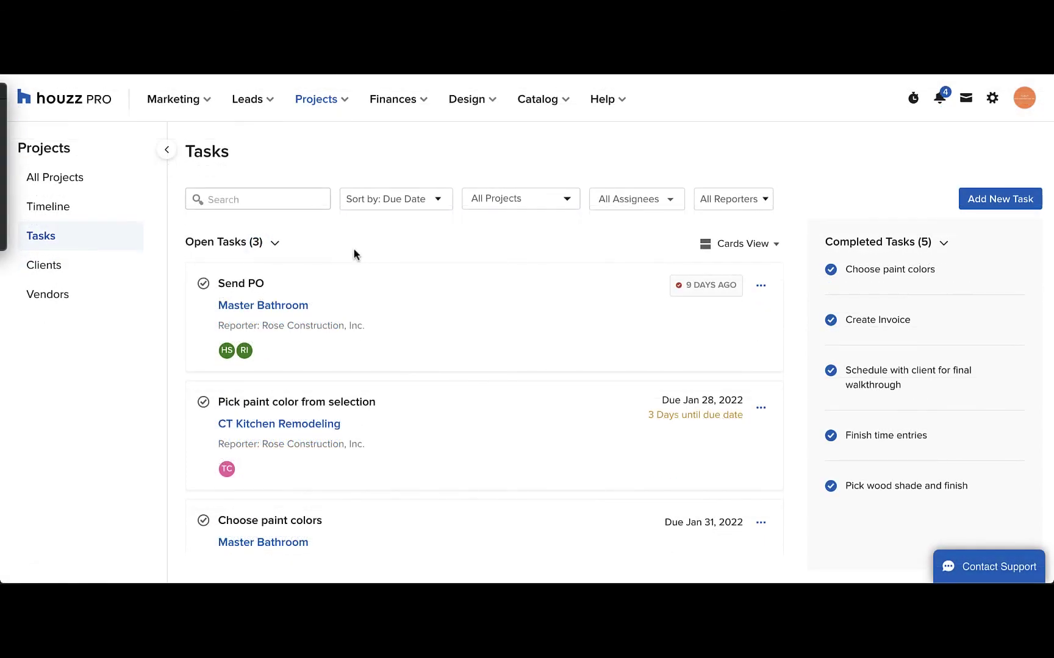
{"action": "left_click", "coordinate": [204, 284]}
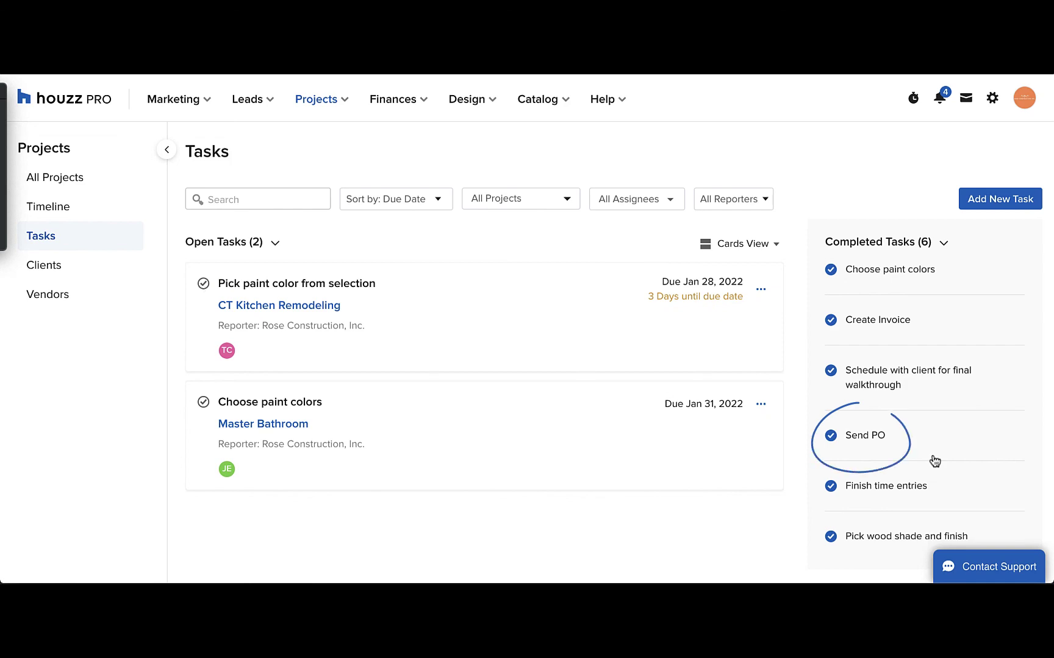